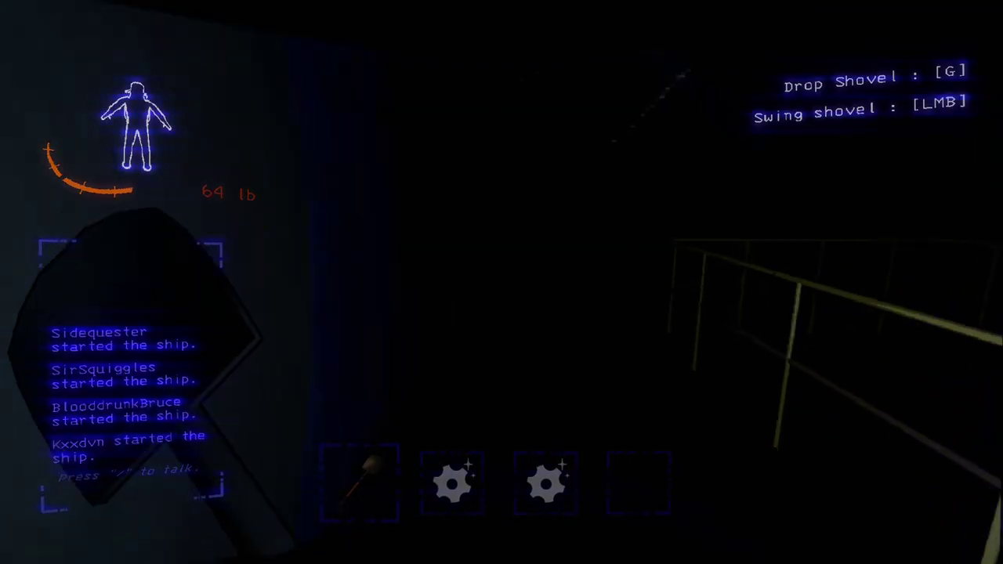
right_click(502, 282)
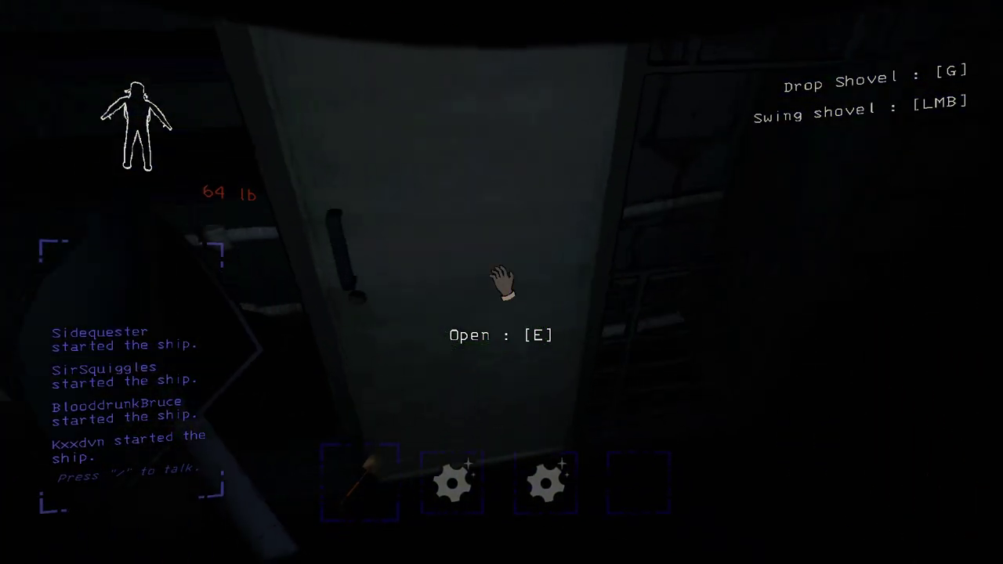
key("e")
key("e")
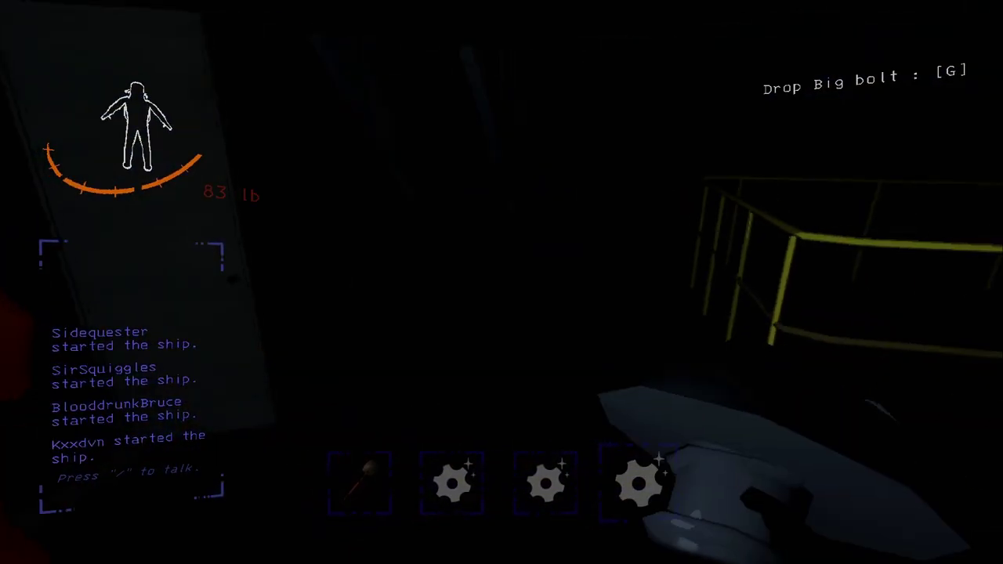
scroll(502, 282, "down", 1)
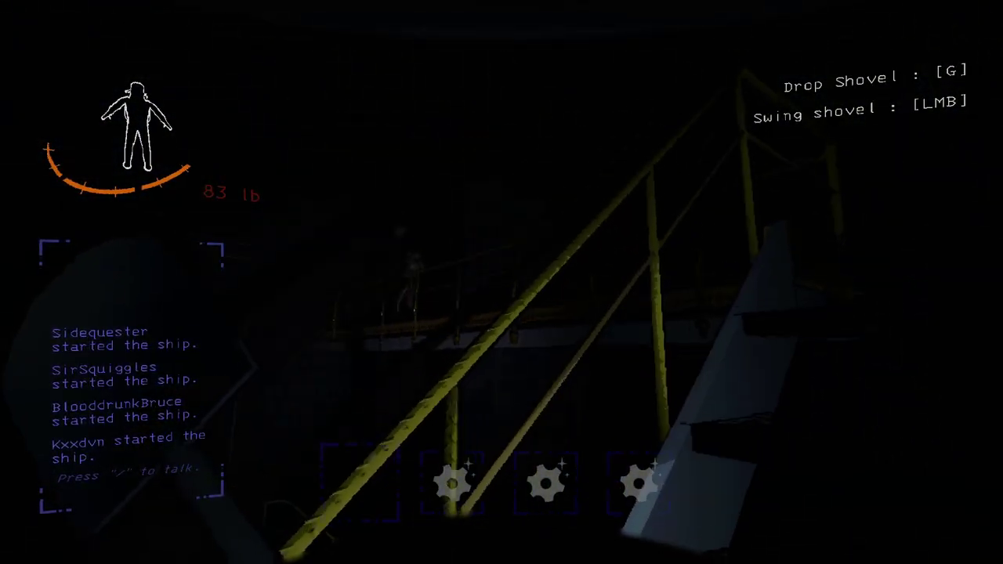
left_click(502, 282)
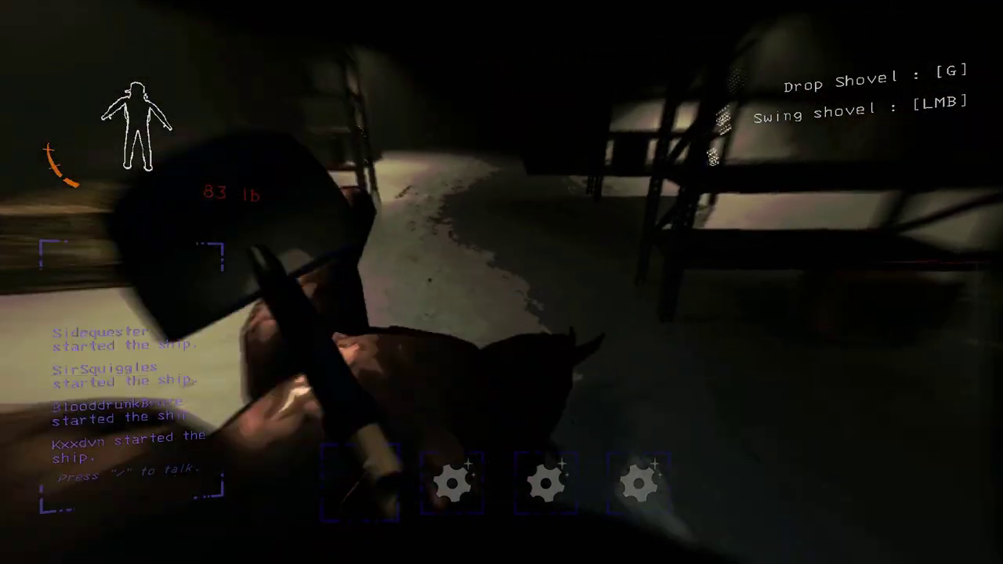
left_click(502, 282)
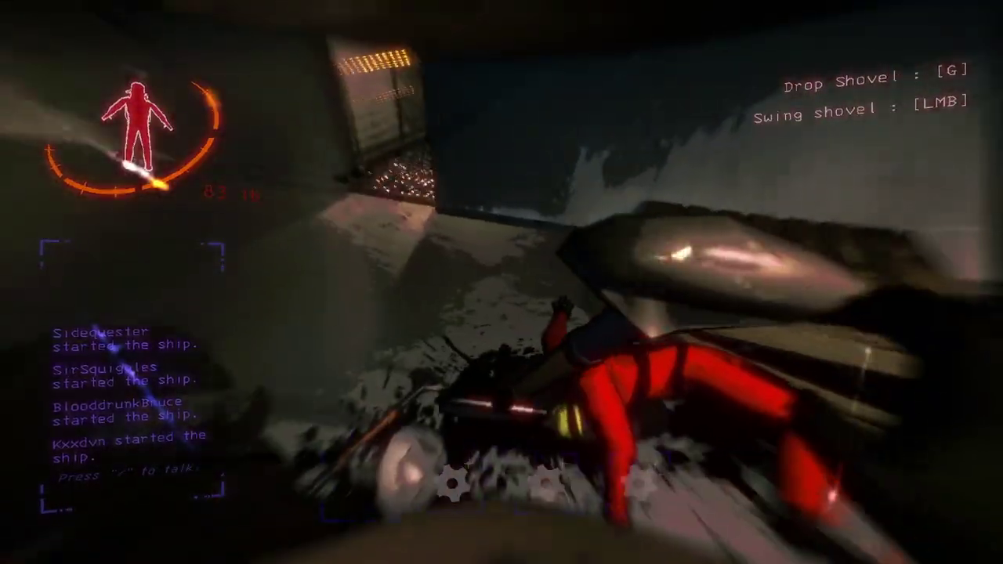
left_click(501, 282)
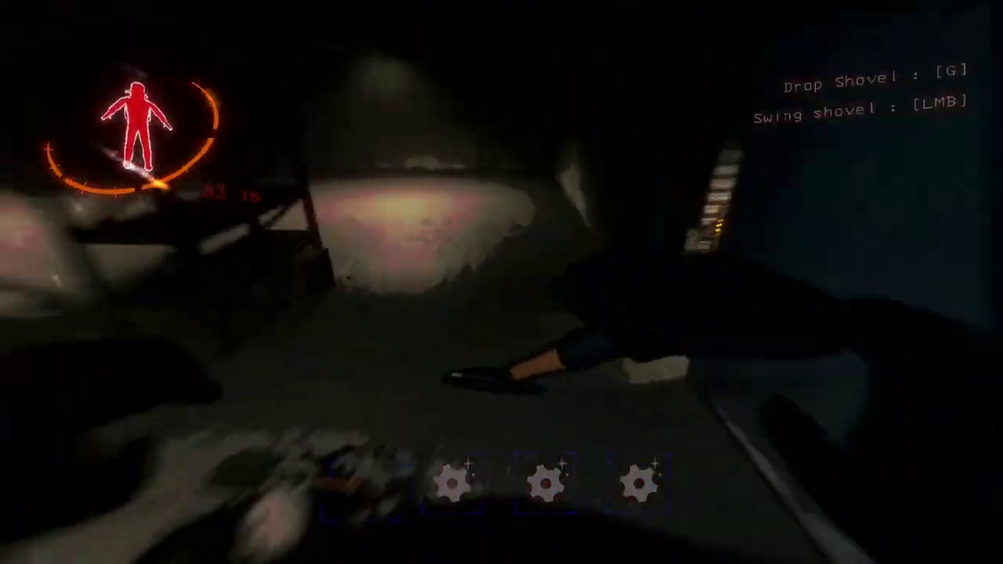